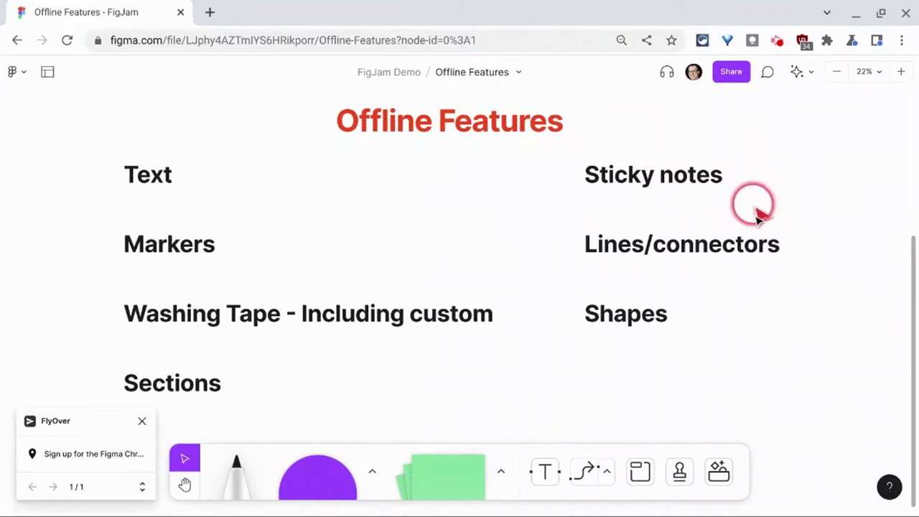
- Turn Wi-Fi off in ChromeOS quick settings and return to the Offline Features board
{"action": "mouse_move", "coordinate": [785, 509]}
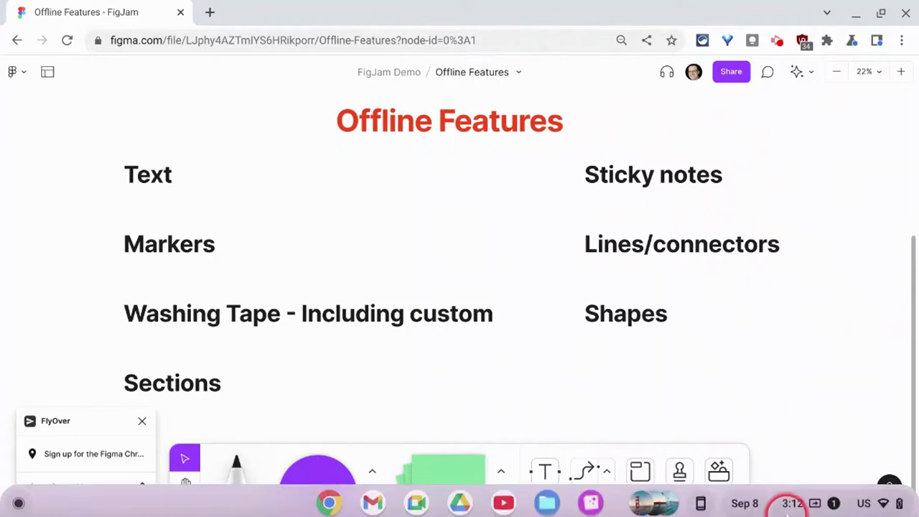
{"action": "left_click", "coordinate": [854, 506]}
{"action": "left_click", "coordinate": [686, 207]}
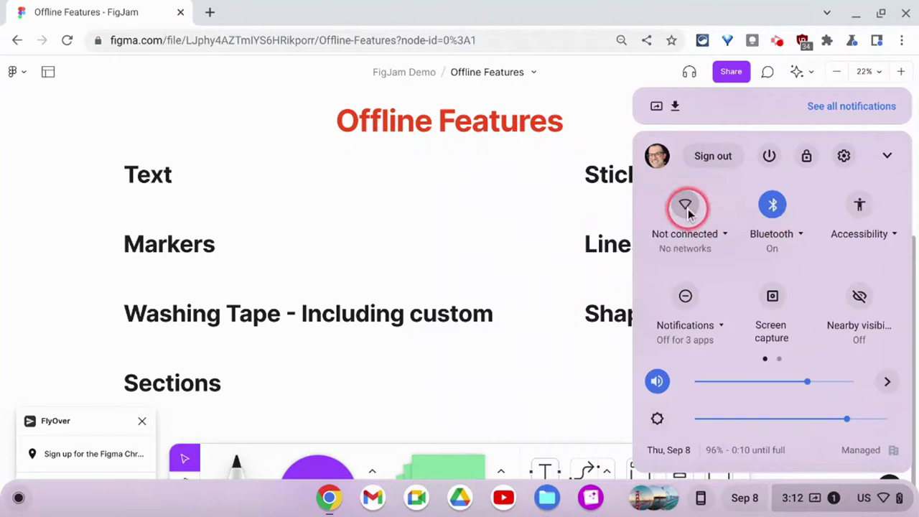
{"action": "left_click", "coordinate": [493, 214]}
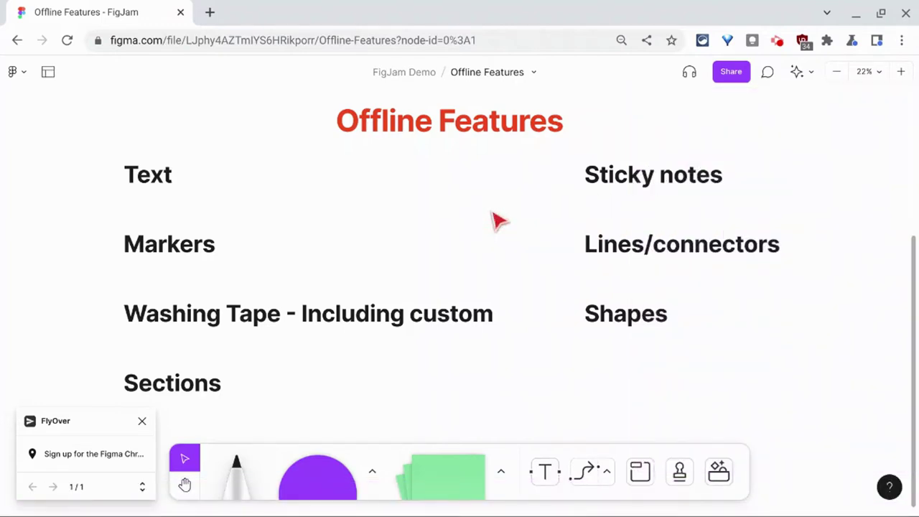
- Add a second 'Text' to the first heading so it reads 'Text Text'
{"action": "left_click", "coordinate": [544, 472]}
{"action": "left_click", "coordinate": [229, 169]}
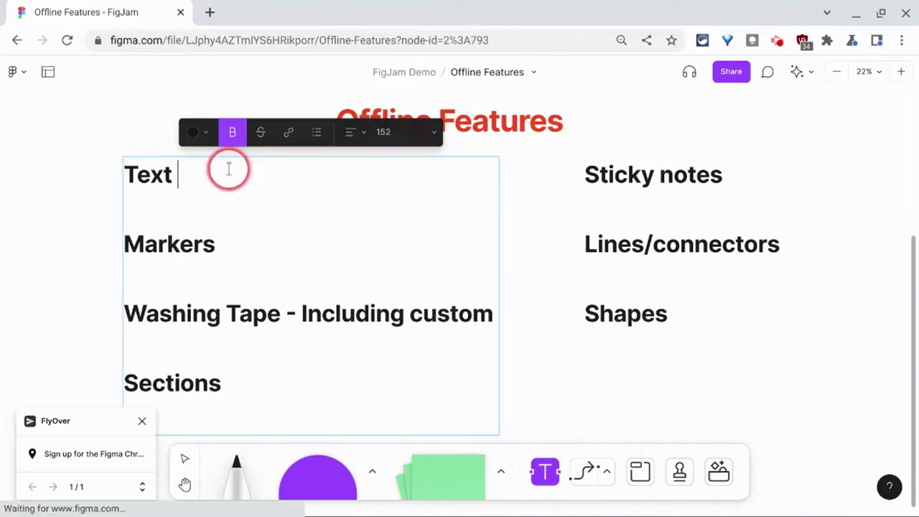
{"action": "type", "text": "Text"}
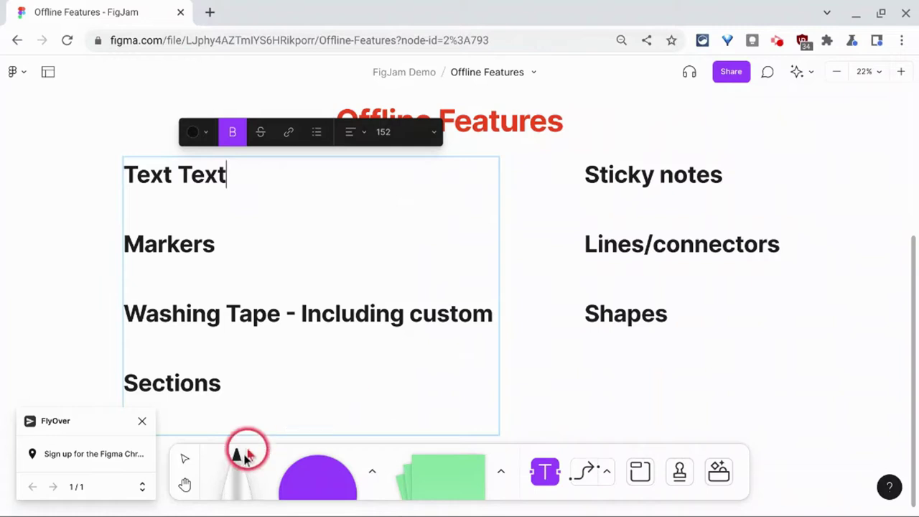
- Scribble a marker line beside Markers and add a yellow highlighter zig-zag over Markers
{"action": "left_click", "coordinate": [230, 475]}
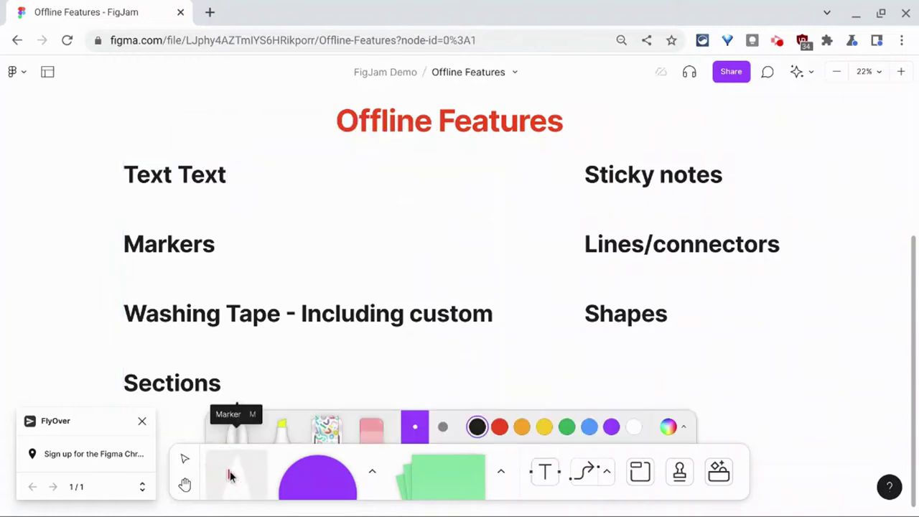
{"action": "mouse_move", "coordinate": [224, 253]}
{"action": "left_mouse_down"}
{"action": "mouse_move", "coordinate": [247, 226]}
{"action": "mouse_move", "coordinate": [273, 238]}
{"action": "mouse_move", "coordinate": [290, 228]}
{"action": "left_mouse_up"}
{"action": "left_click", "coordinate": [281, 429]}
{"action": "mouse_move", "coordinate": [112, 240]}
{"action": "left_mouse_down"}
{"action": "mouse_move", "coordinate": [242, 220]}
{"action": "mouse_move", "coordinate": [132, 273]}
{"action": "left_mouse_up"}
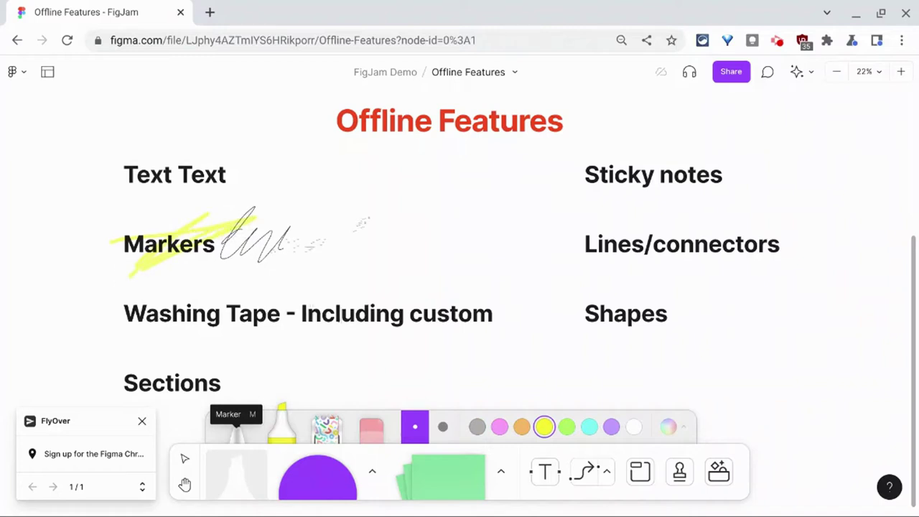
- Lay a confetti-pattern washi strip and a custom Golden Gate Bridge photo strip diagonally toward Sticky notes
{"action": "left_click", "coordinate": [327, 429]}
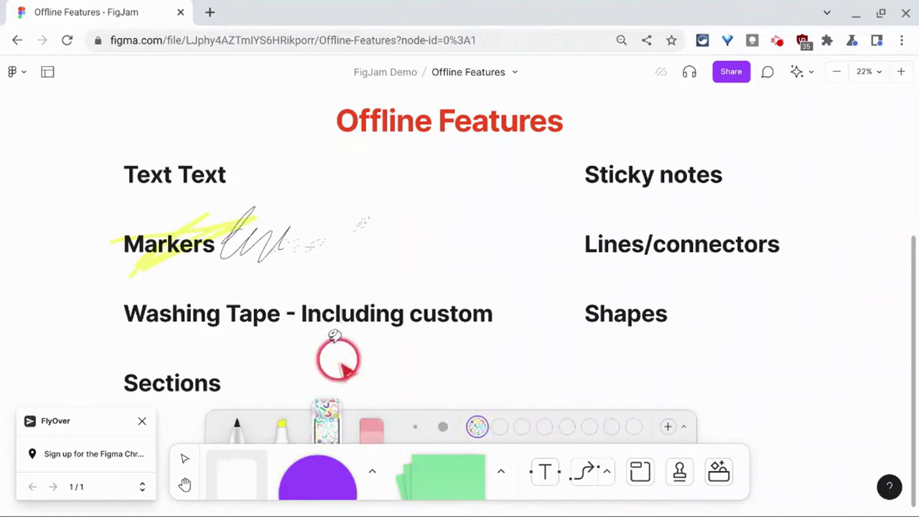
{"action": "mouse_move", "coordinate": [332, 308]}
{"action": "left_mouse_down"}
{"action": "mouse_move", "coordinate": [468, 256]}
{"action": "mouse_move", "coordinate": [587, 195]}
{"action": "left_mouse_up"}
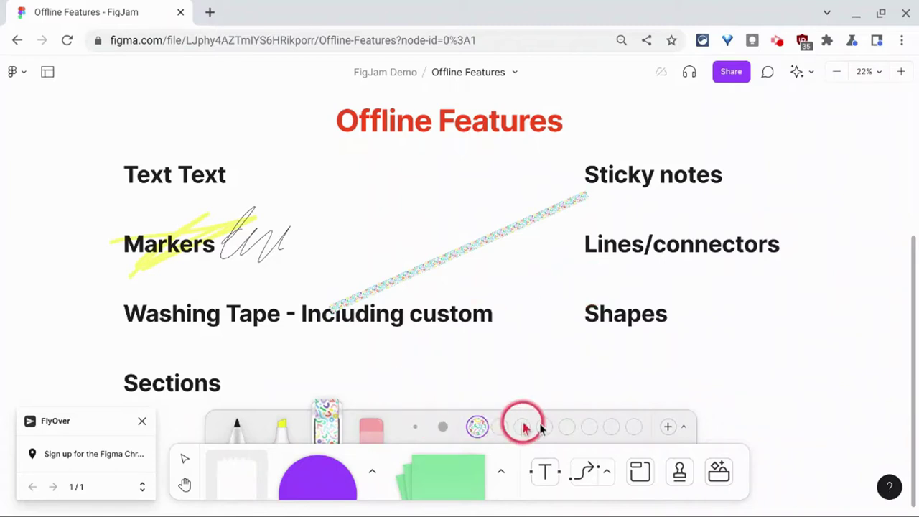
{"action": "left_click", "coordinate": [668, 427]}
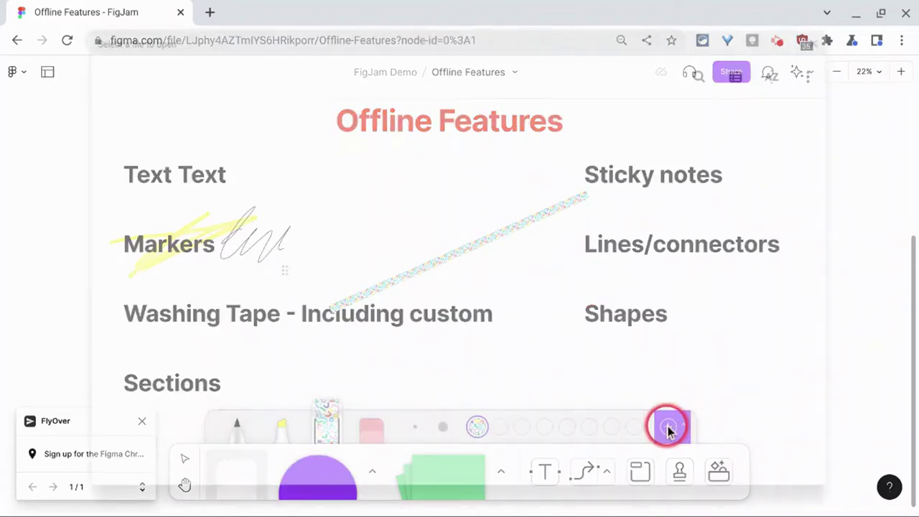
{"action": "left_click", "coordinate": [588, 344]}
{"action": "left_click", "coordinate": [765, 461]}
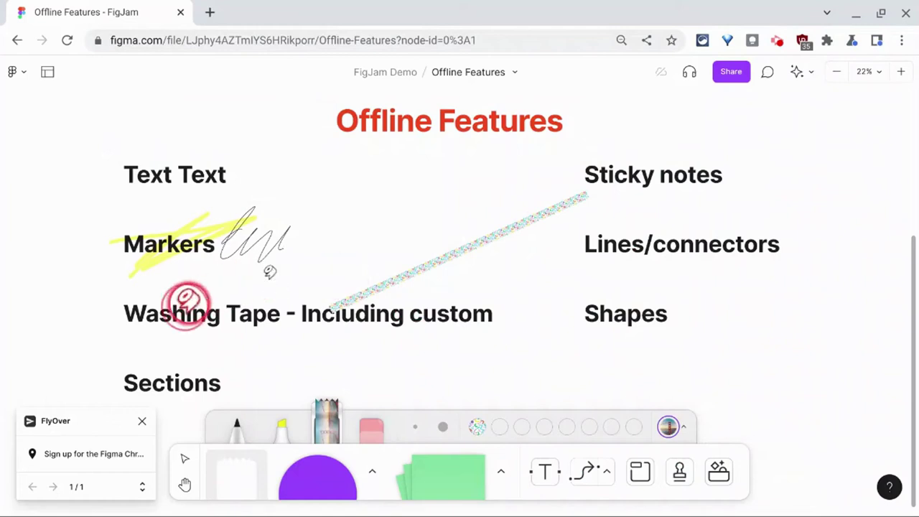
{"action": "left_click_drag", "start_coordinate": [186, 305], "coordinate": [558, 156]}
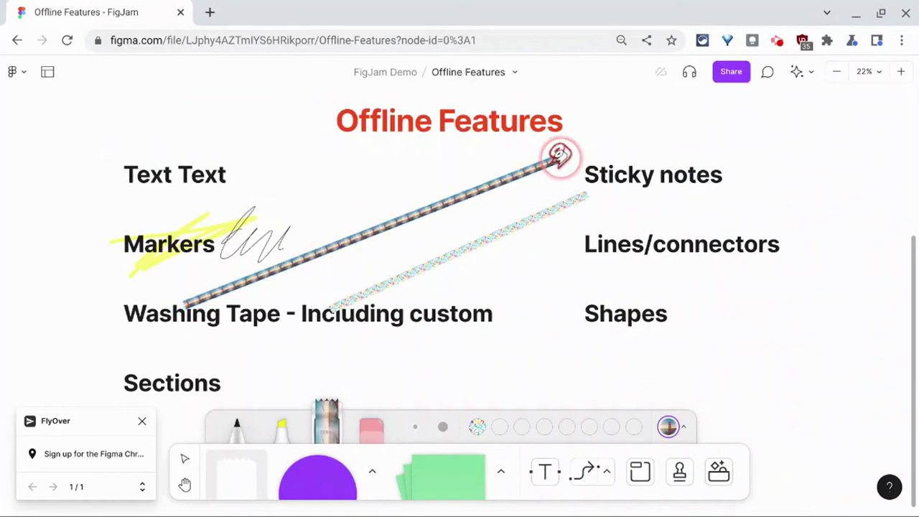
{"action": "scroll", "coordinate": [379, 224], "scroll_direction": "up", "scroll_amount": 10}
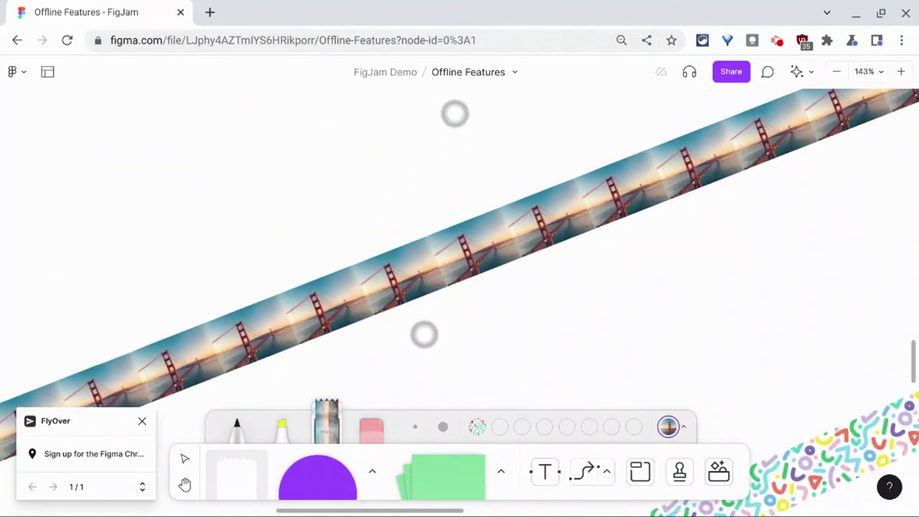
{"action": "scroll", "coordinate": [442, 217], "scroll_direction": "down", "scroll_amount": 10}
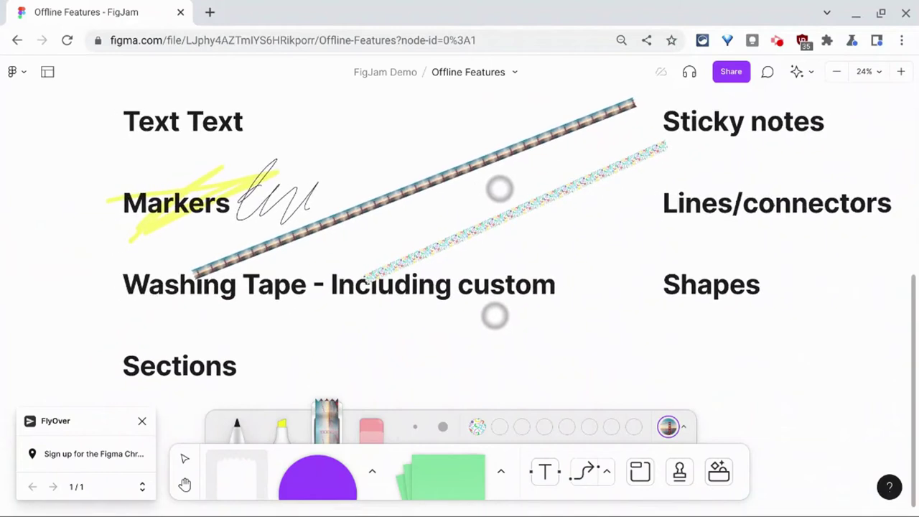
- Create a section, rename 'Section 1' to 'One', and drag it beside the Sections heading
{"action": "left_click", "coordinate": [640, 472]}
{"action": "left_click", "coordinate": [255, 333]}
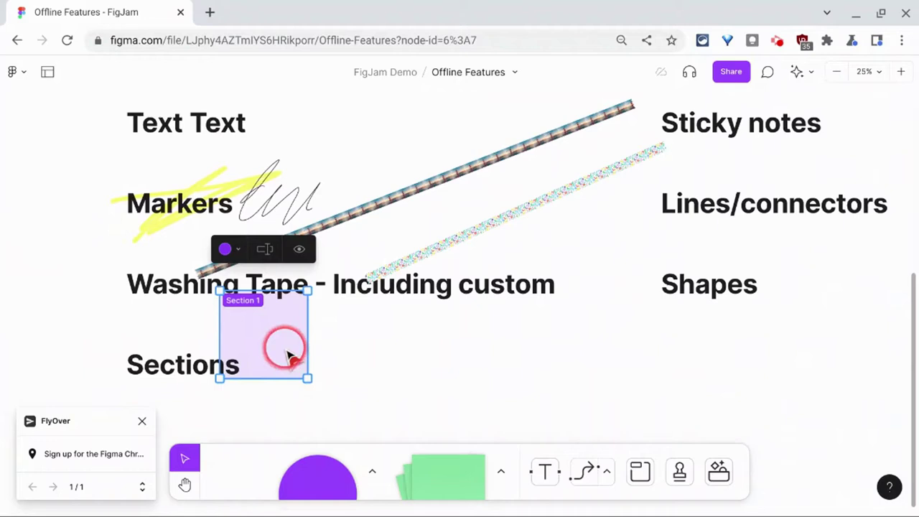
{"action": "double_click", "coordinate": [249, 303]}
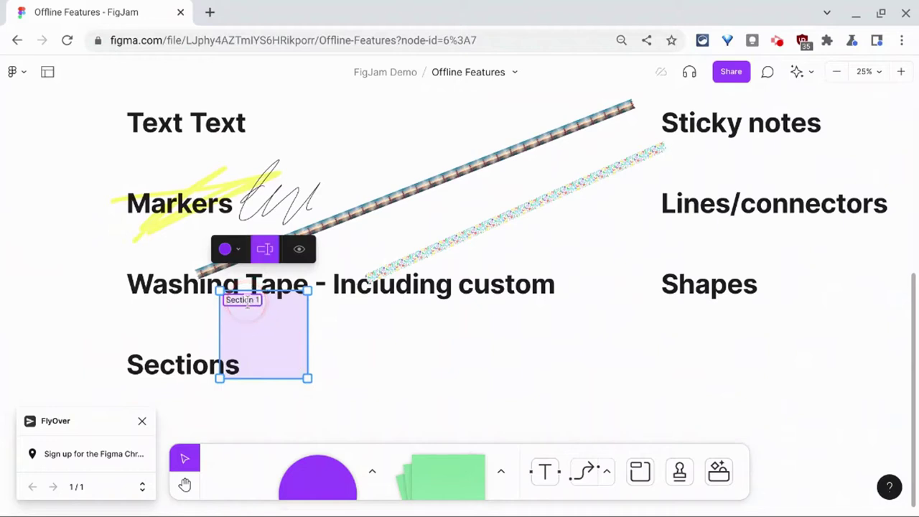
{"action": "key", "text": "Return"}
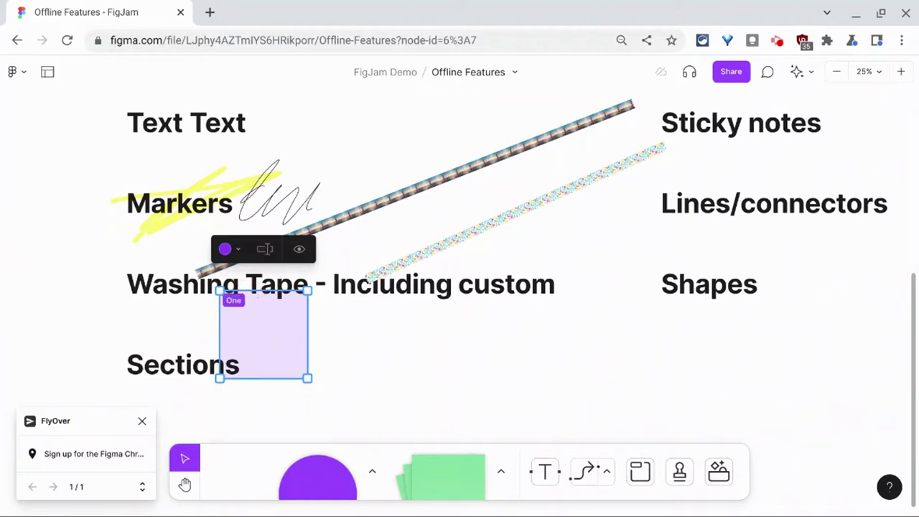
{"action": "left_click_drag", "start_coordinate": [278, 365], "coordinate": [307, 408]}
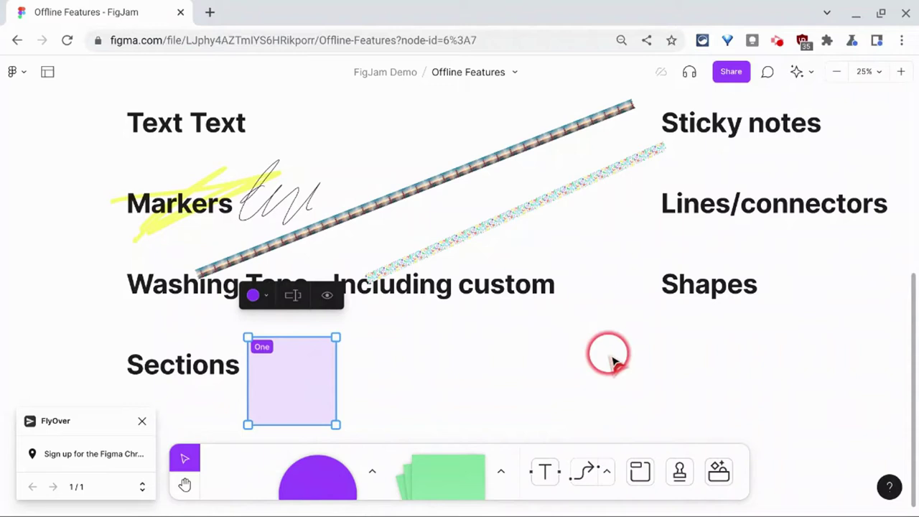
{"action": "left_click_drag", "start_coordinate": [593, 334], "coordinate": [509, 246]}
- Place a green sticky note beside the Sticky notes heading
{"action": "key", "text": "Escape"}
{"action": "scroll", "coordinate": [525, 308], "scroll_direction": "up", "scroll_amount": 3}
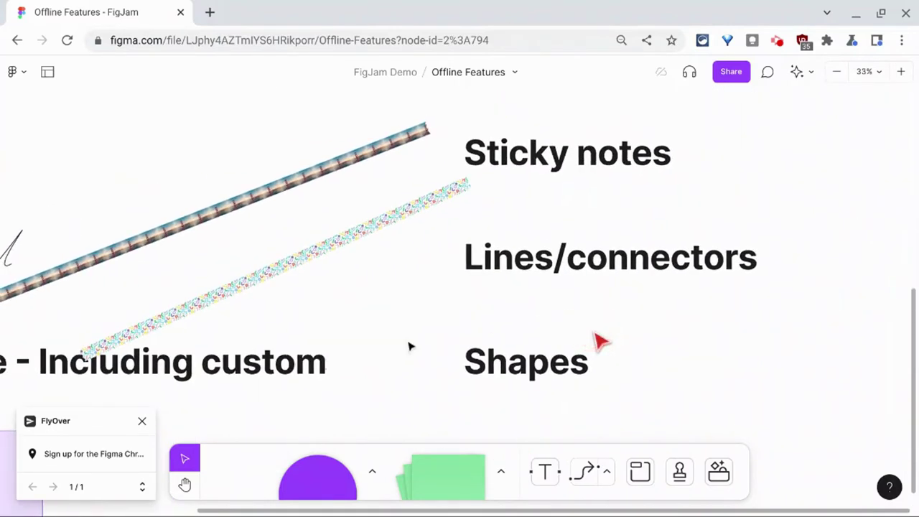
{"action": "left_click", "coordinate": [443, 470]}
{"action": "left_click", "coordinate": [717, 187]}
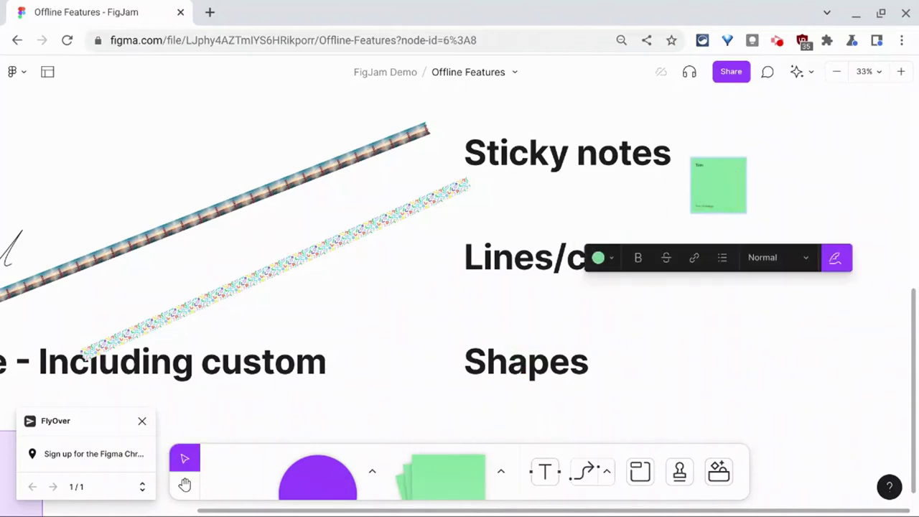
- Nudge the Lines/connectors text and connect it to the green sticky note
{"action": "left_click", "coordinate": [598, 474]}
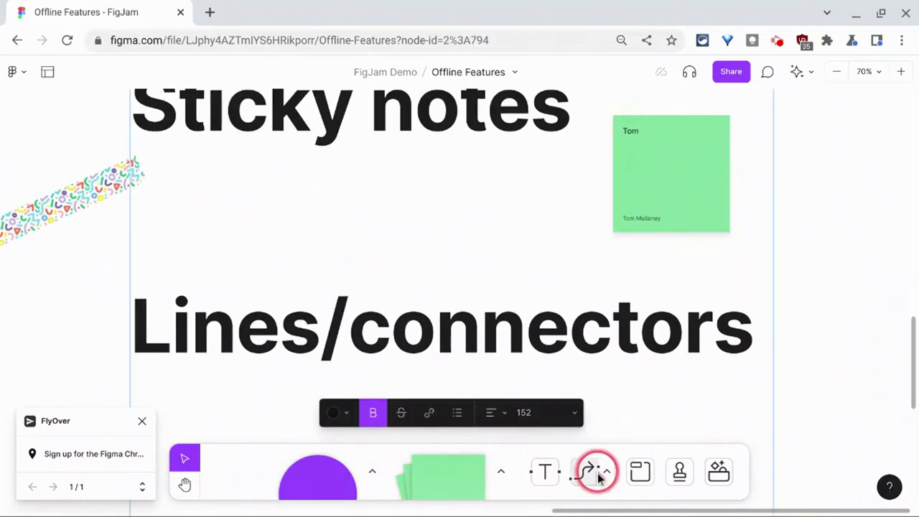
{"action": "left_click", "coordinate": [570, 365]}
{"action": "left_click_drag", "start_coordinate": [302, 318], "coordinate": [272, 308]}
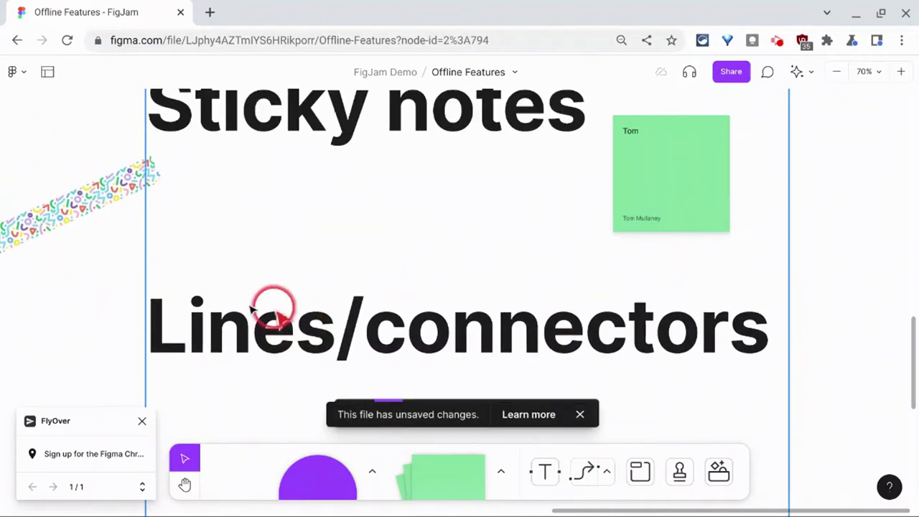
{"action": "left_click", "coordinate": [590, 476]}
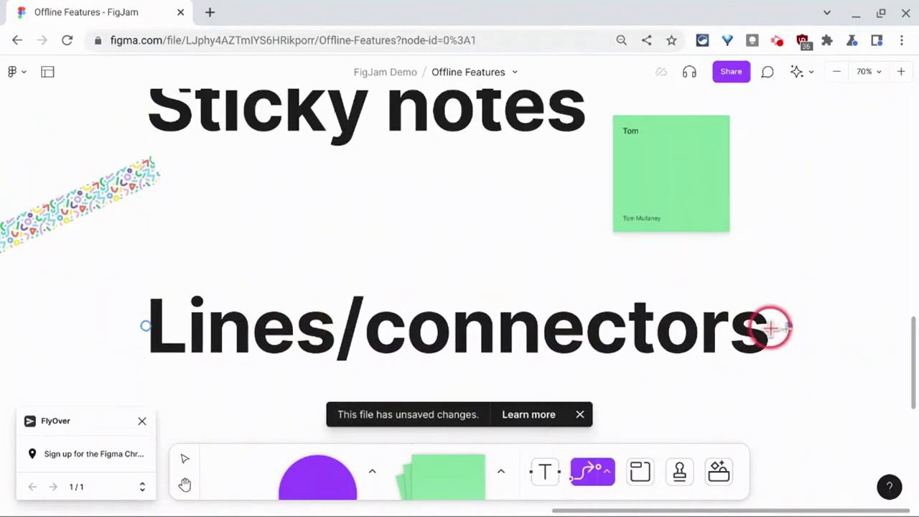
{"action": "mouse_move", "coordinate": [770, 328]}
{"action": "left_mouse_down"}
{"action": "mouse_move", "coordinate": [808, 266]}
{"action": "mouse_move", "coordinate": [753, 168]}
{"action": "mouse_move", "coordinate": [695, 161]}
{"action": "left_mouse_up"}
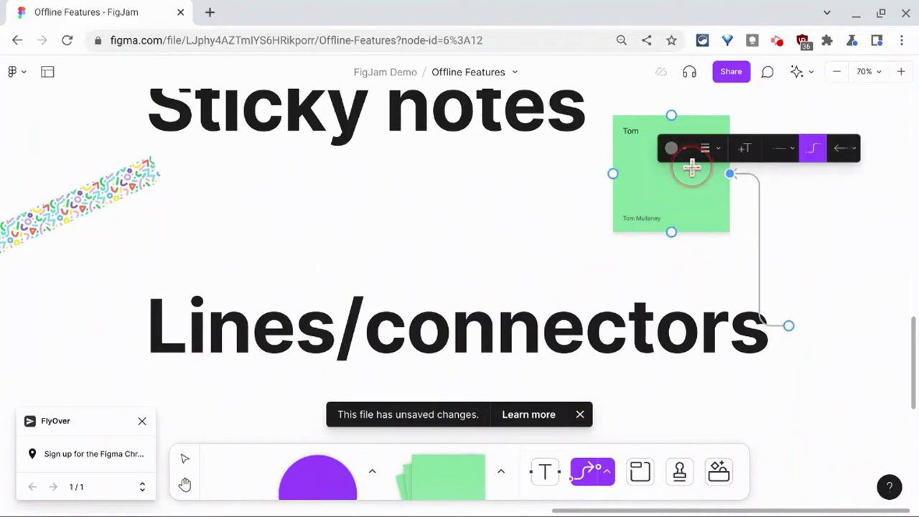
{"action": "scroll", "coordinate": [838, 238], "scroll_direction": "down", "scroll_amount": 5}
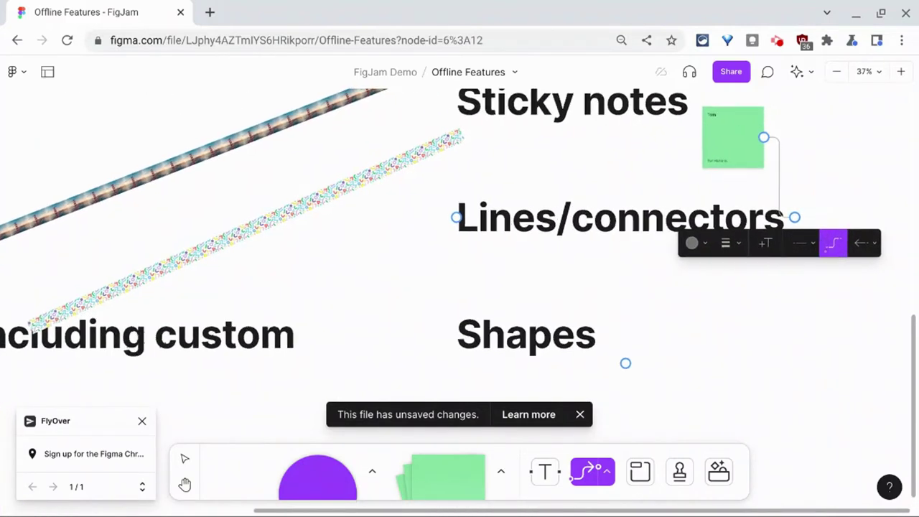
- Place a purple circle, enlarge it, and move it beside the Shapes heading
{"action": "left_click", "coordinate": [338, 486]}
{"action": "left_click", "coordinate": [762, 350]}
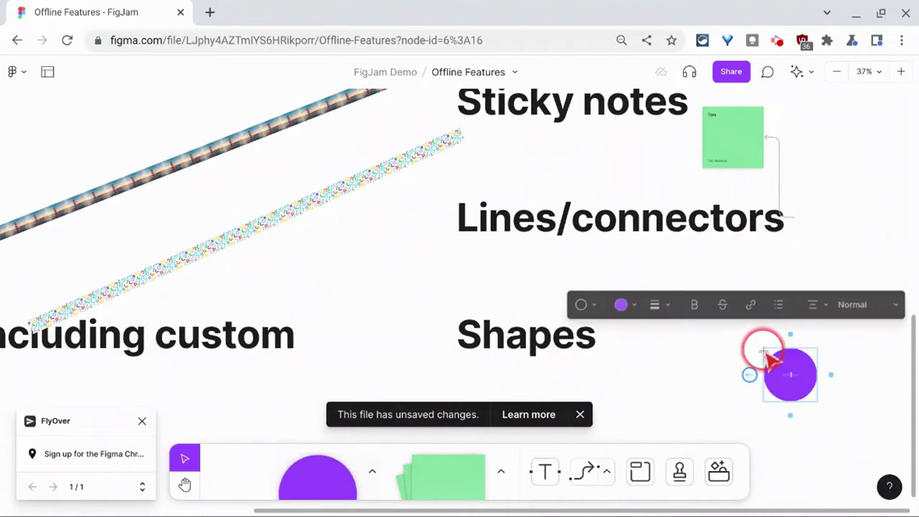
{"action": "left_click", "coordinate": [797, 397]}
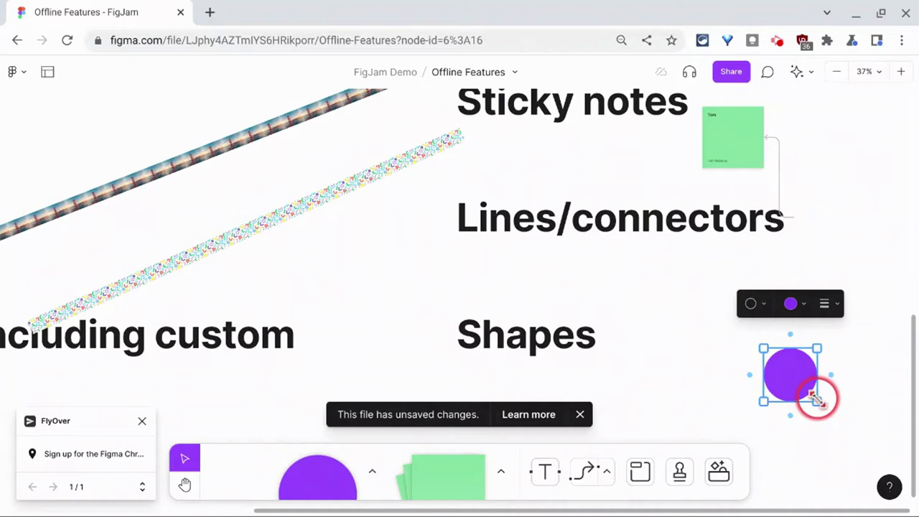
{"action": "left_click_drag", "start_coordinate": [816, 401], "coordinate": [851, 434]}
{"action": "left_click_drag", "start_coordinate": [817, 409], "coordinate": [755, 377]}
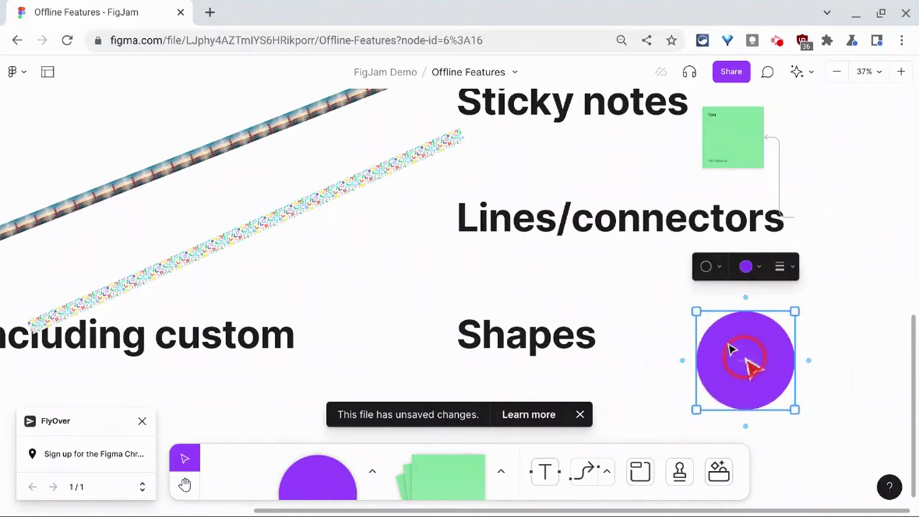
- Fill the circle yellow and change its shape type to cylinder
{"action": "left_click", "coordinate": [755, 267]}
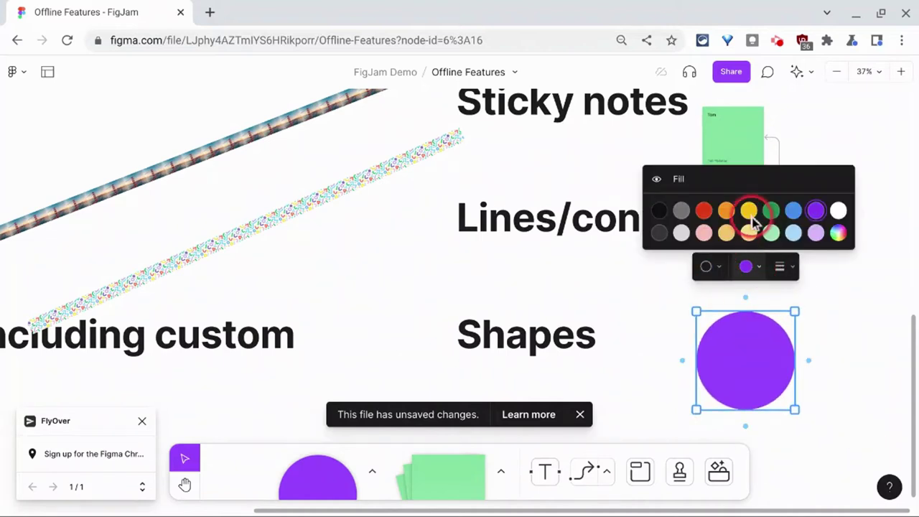
{"action": "left_click", "coordinate": [707, 267]}
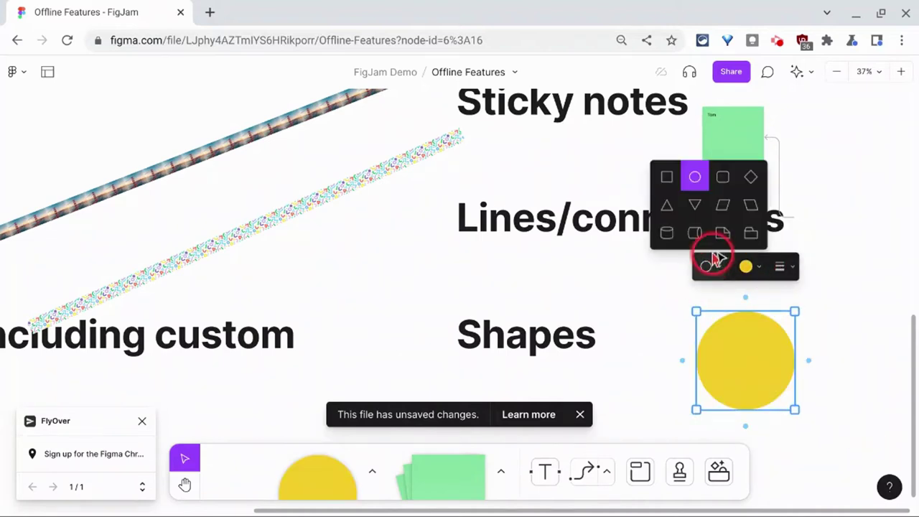
{"action": "left_click", "coordinate": [695, 233]}
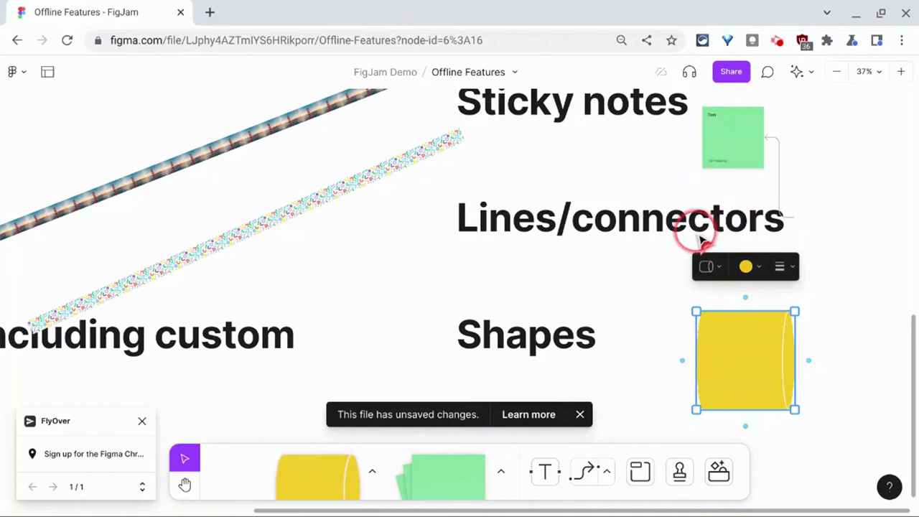
{"action": "left_click", "coordinate": [788, 452]}
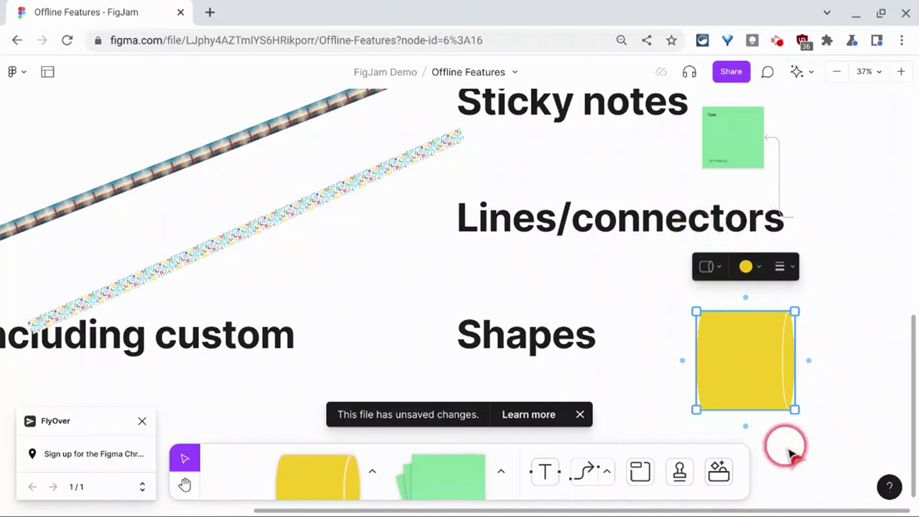
- Turn Wi-Fi back on through the ChromeOS quick settings Network page, then close the panel
{"action": "scroll", "coordinate": [616, 257], "scroll_direction": "down", "scroll_amount": 5}
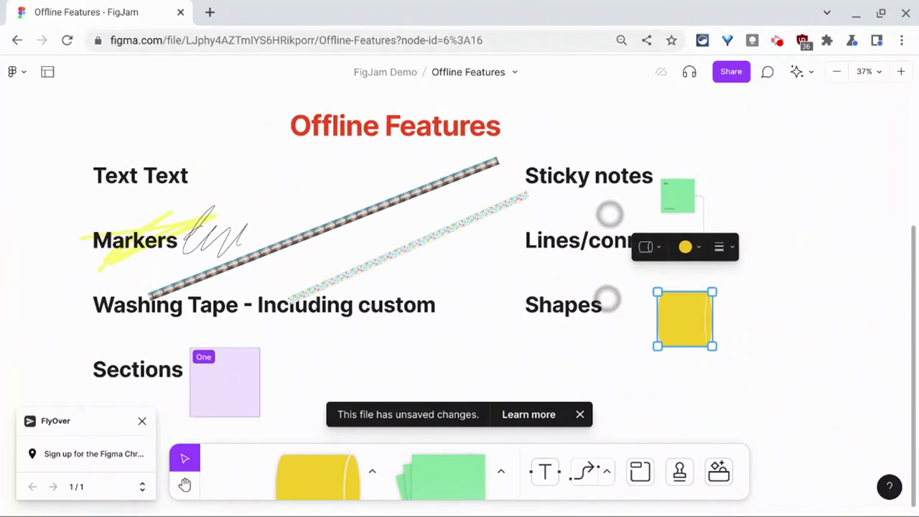
{"action": "scroll", "coordinate": [616, 258], "scroll_direction": "up", "scroll_amount": 1}
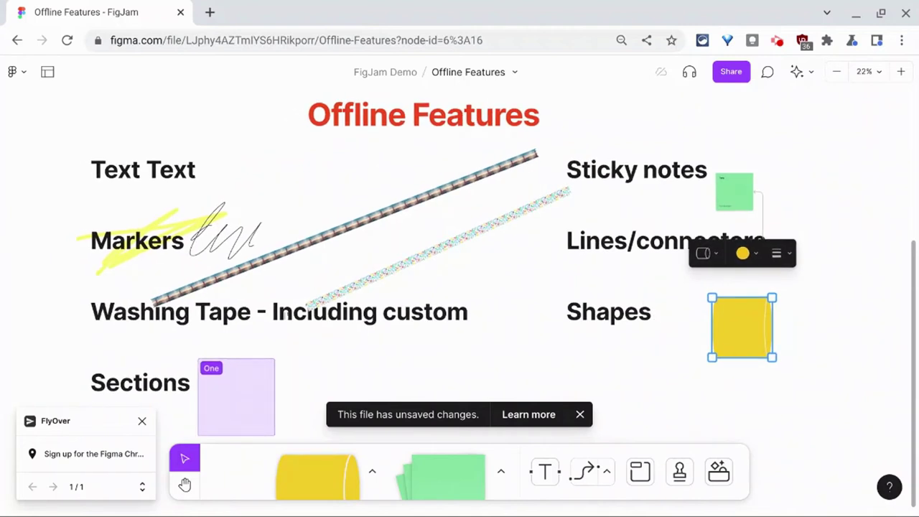
{"action": "mouse_move", "coordinate": [826, 506]}
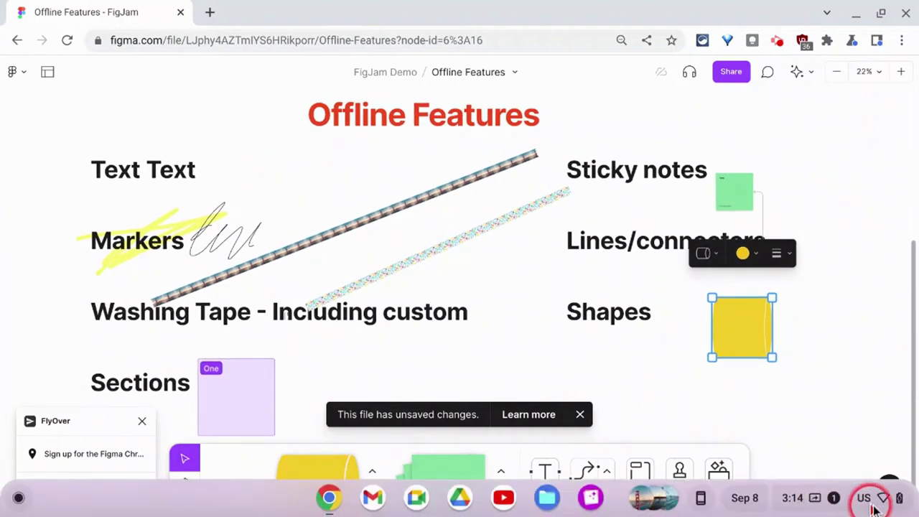
{"action": "left_click", "coordinate": [870, 499]}
{"action": "left_click", "coordinate": [689, 215]}
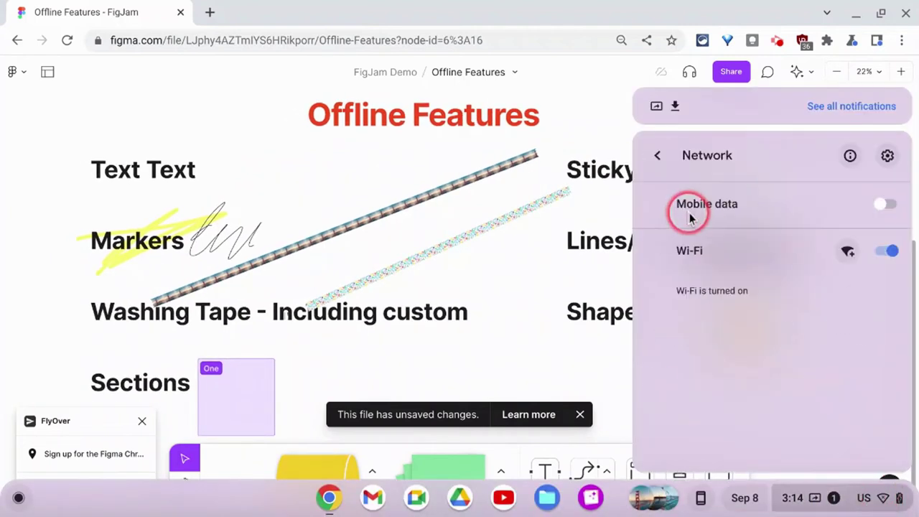
{"action": "left_click", "coordinate": [85, 220]}
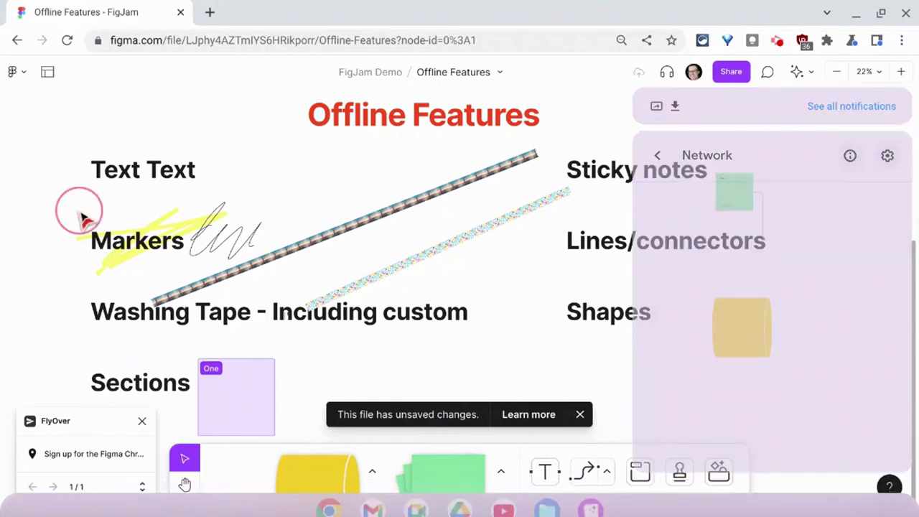
{"action": "mouse_move", "coordinate": [643, 79]}
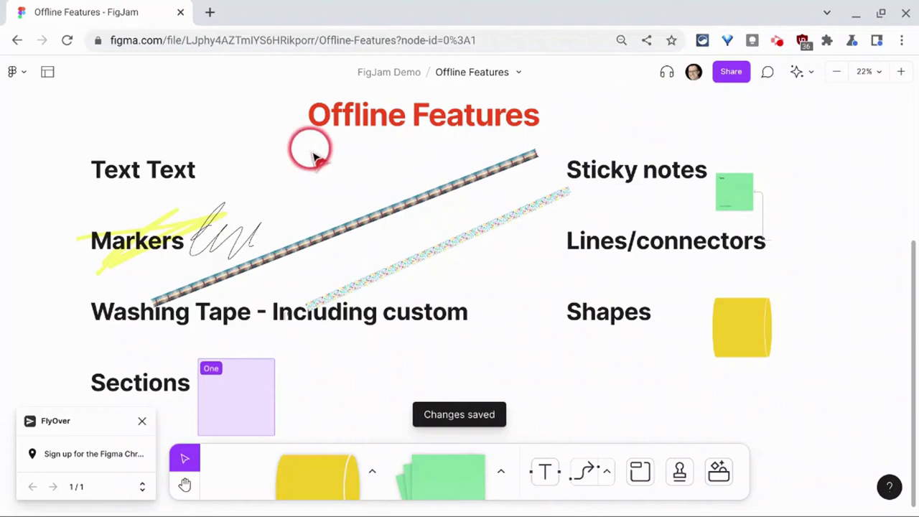
- Go back to the FigJam Demo project files and reopen the Offline Features board
{"action": "left_click", "coordinate": [12, 75]}
{"action": "left_click", "coordinate": [41, 106]}
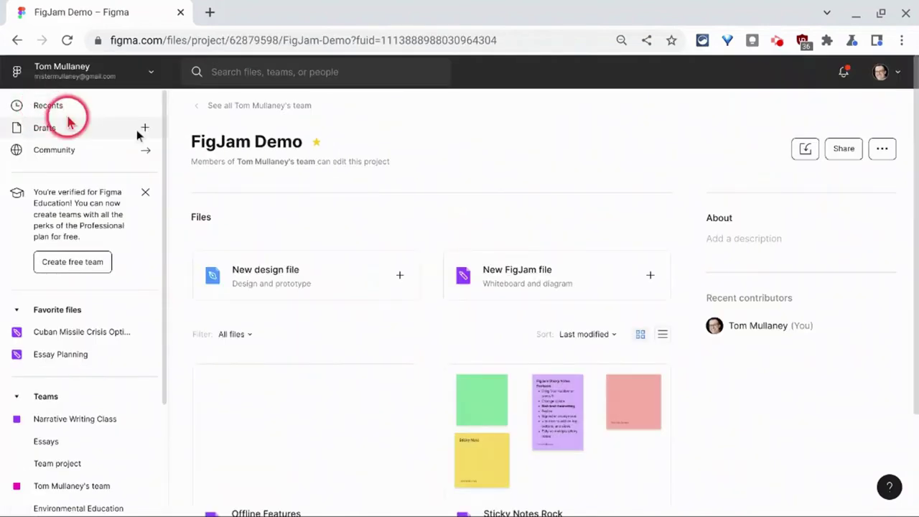
{"action": "scroll", "coordinate": [364, 176], "scroll_direction": "down", "scroll_amount": 1}
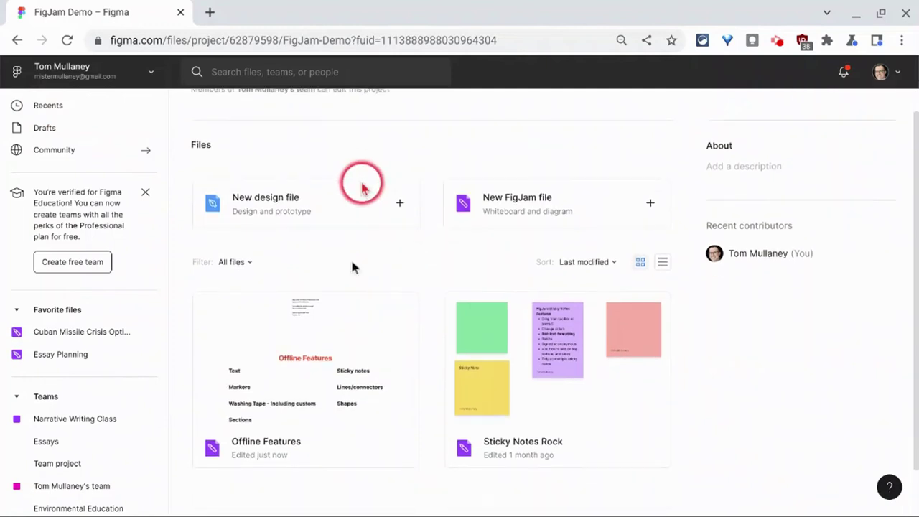
{"action": "double_click", "coordinate": [334, 385]}
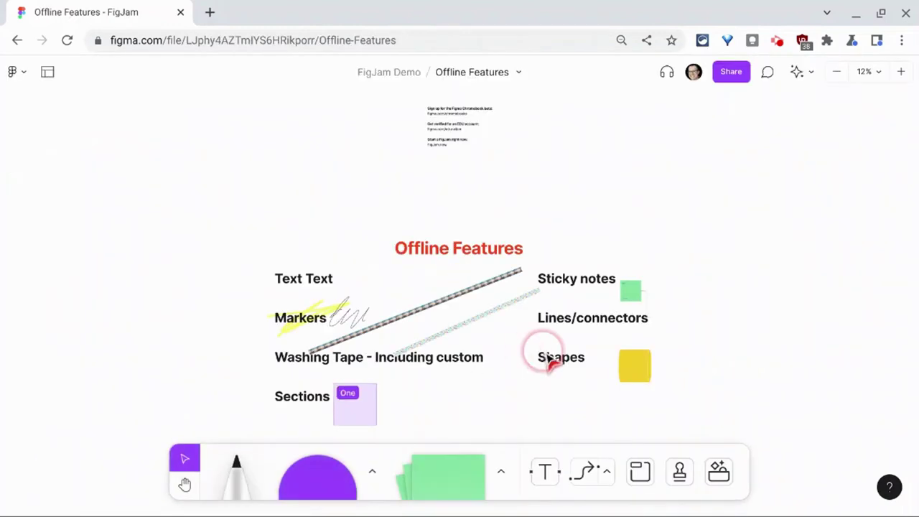
- Zoom the board toward the Chromebook beta and sign-up links text at the top
{"action": "scroll", "coordinate": [525, 299], "scroll_direction": "up", "scroll_amount": 5}
{"action": "scroll", "coordinate": [524, 300], "scroll_direction": "up", "scroll_amount": 5}
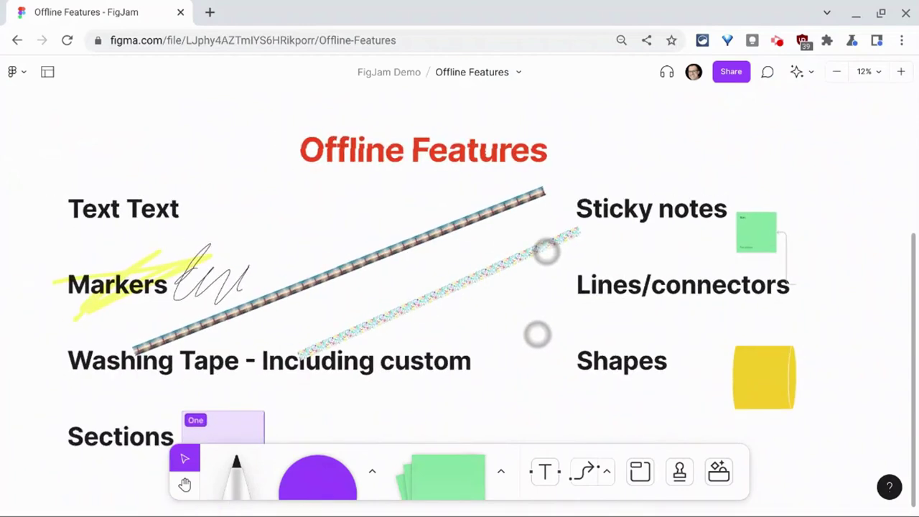